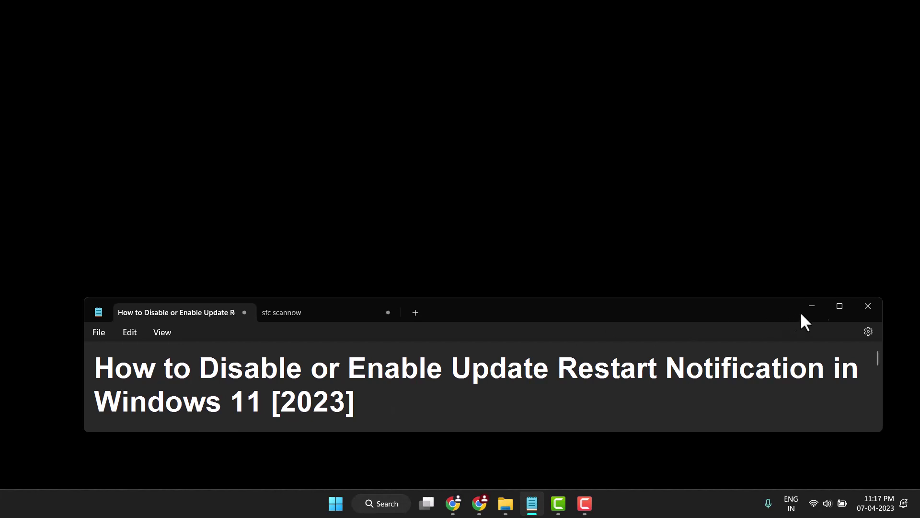
Minimize Notepad and bring up Settings on the Windows Update page
left_click(812, 305)
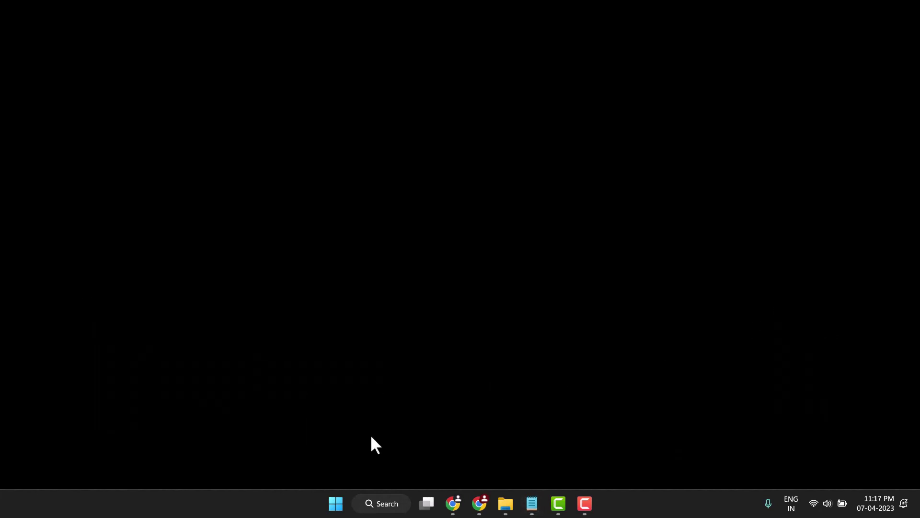
left_click(381, 504)
left_click(168, 94)
left_click(828, 503)
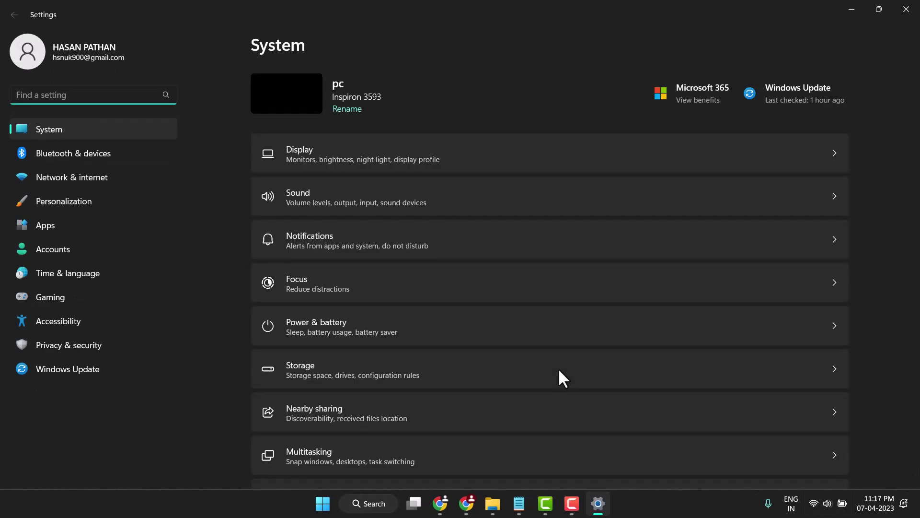
left_click(93, 371)
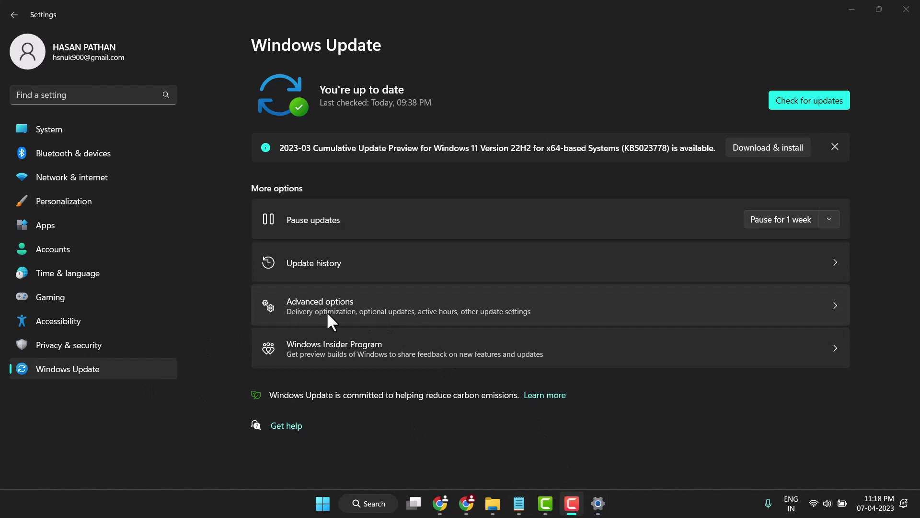
In Advanced options, toggle 'Notify me when a restart is required' on, then back off
left_click(401, 309)
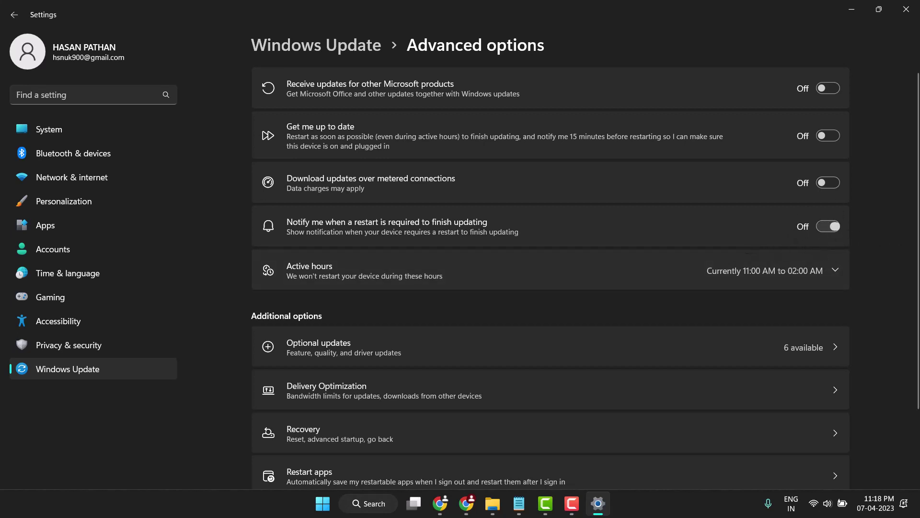
left_click(764, 241)
left_click(828, 226)
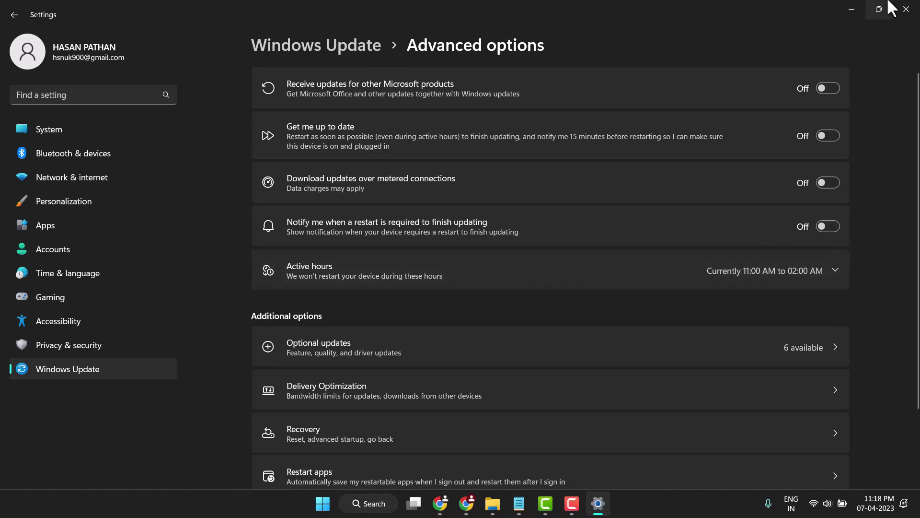
Close Settings and restore the Notepad tutorial notes from the taskbar
left_click(905, 9)
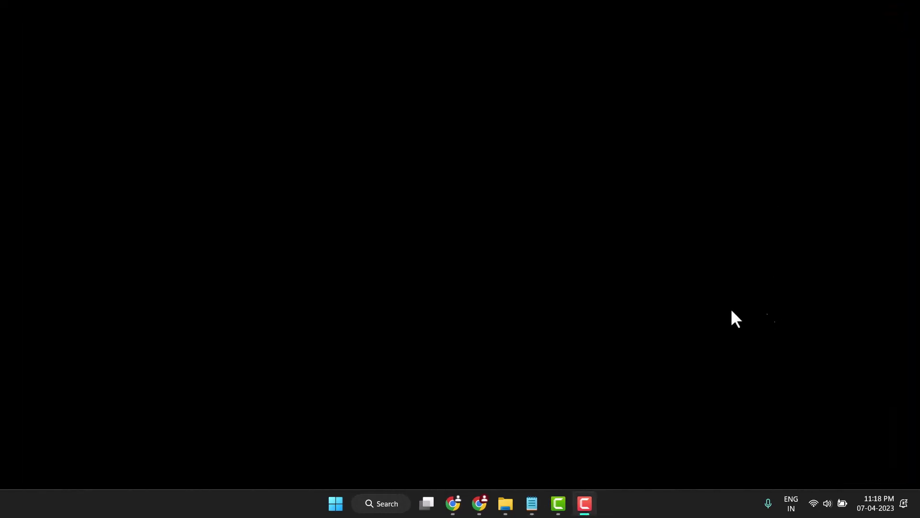
left_click(532, 502)
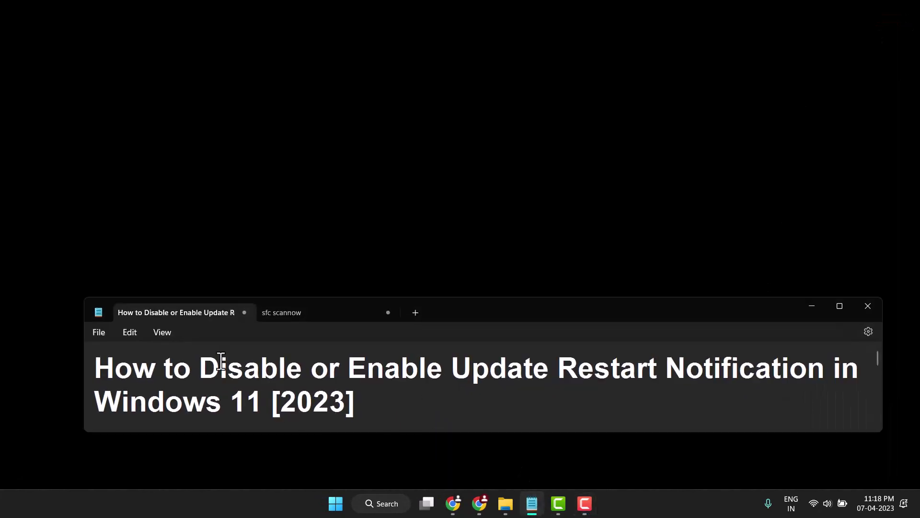